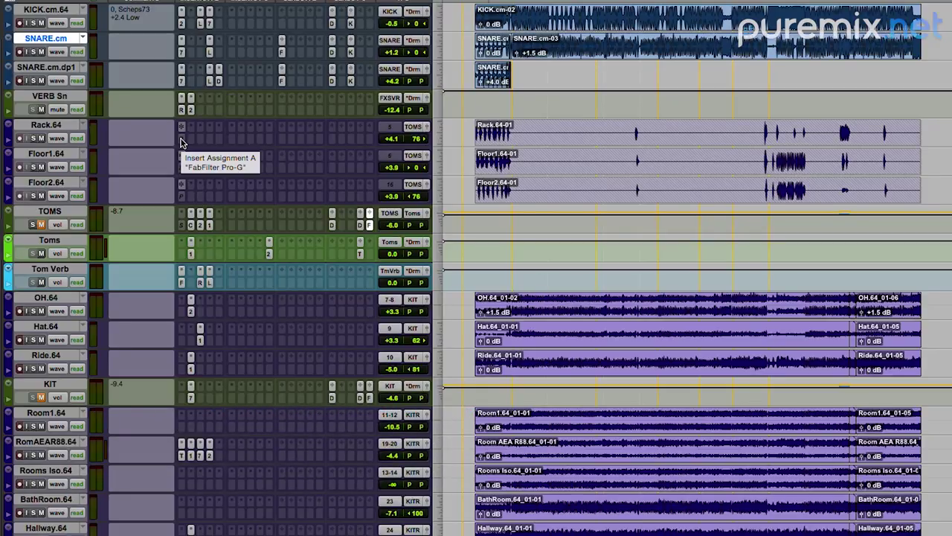
Step: Check the FabFilter Pro-G gate insert on the Rack.64 track and close its window
{"action": "left_click", "coordinate": [181, 139]}
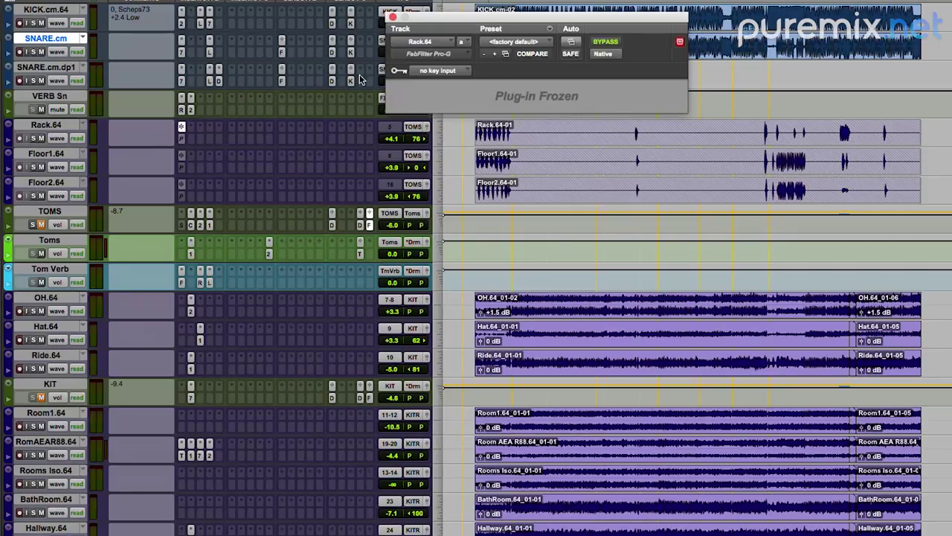
{"action": "left_click", "coordinate": [393, 17]}
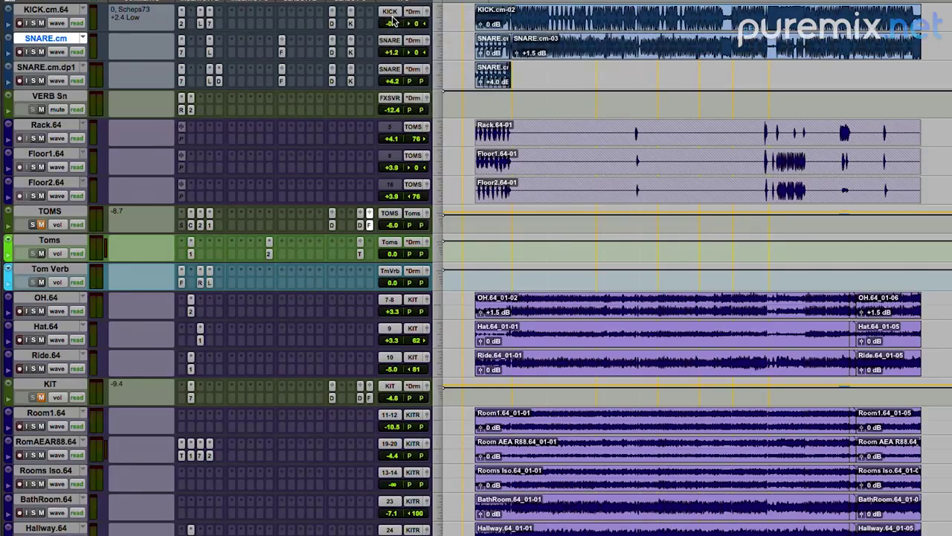
Step: Solo the Rack.64, Floor1.64 and Floor2.64 tracks and audition tom hits along the Rack.64 clip
{"action": "left_click", "coordinate": [477, 134]}
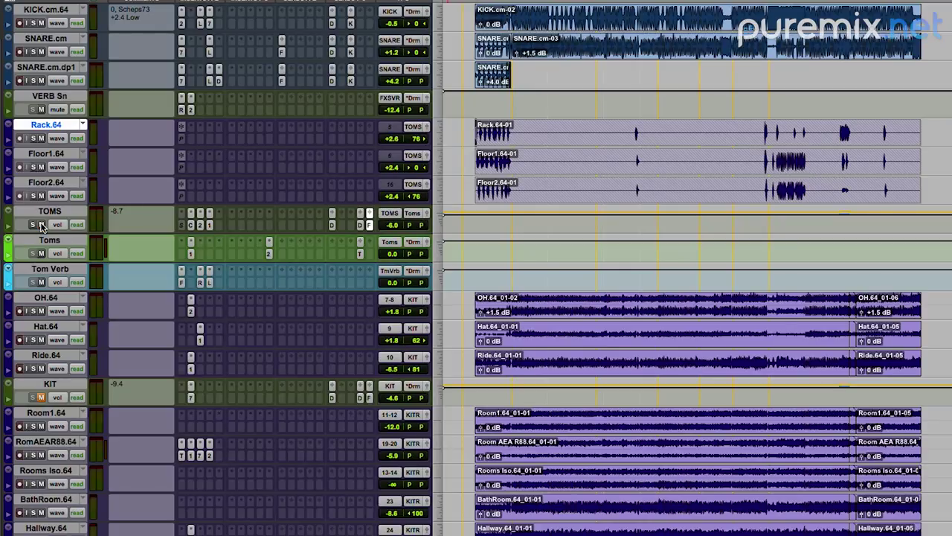
{"action": "left_click", "coordinate": [47, 185], "text": "shift"}
{"action": "left_click", "coordinate": [32, 196]}
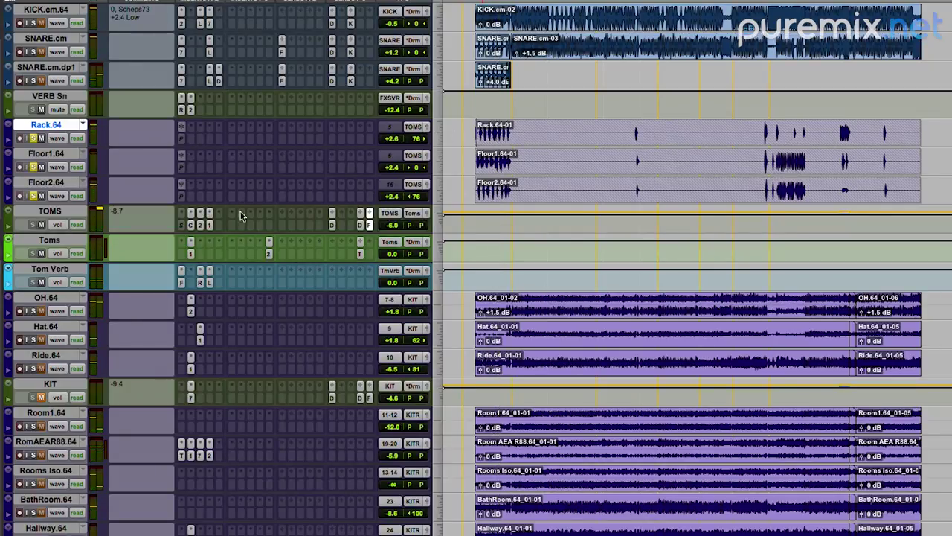
{"action": "left_click", "coordinate": [636, 134]}
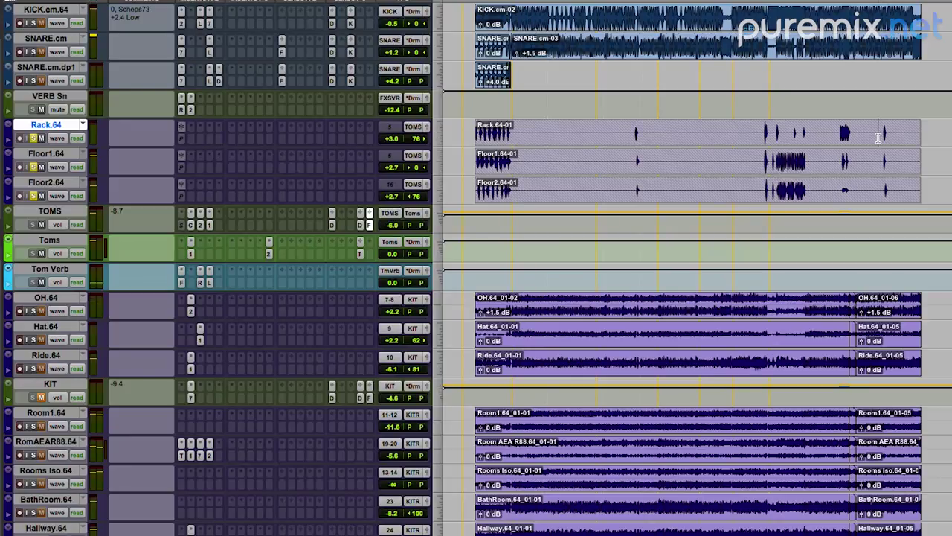
Step: Check the Studio Reverb insert on the TOMS track and compare the toms with CLA Drums bypassed and active
{"action": "left_click", "coordinate": [180, 224]}
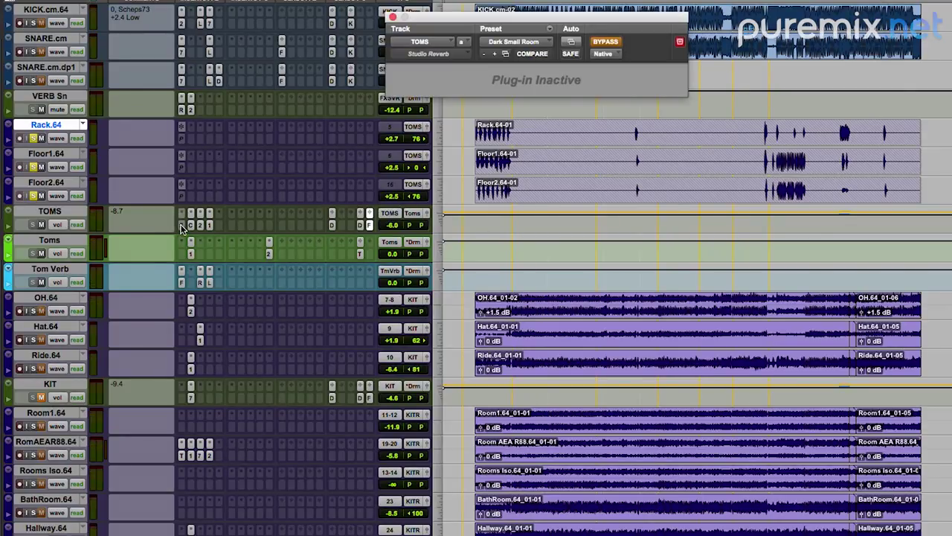
{"action": "left_click", "coordinate": [393, 16]}
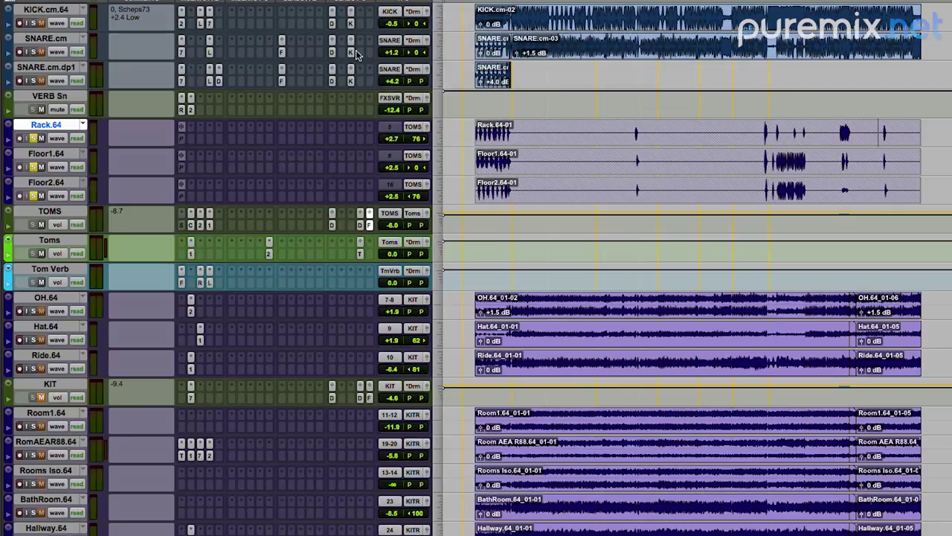
{"action": "left_click", "coordinate": [190, 224]}
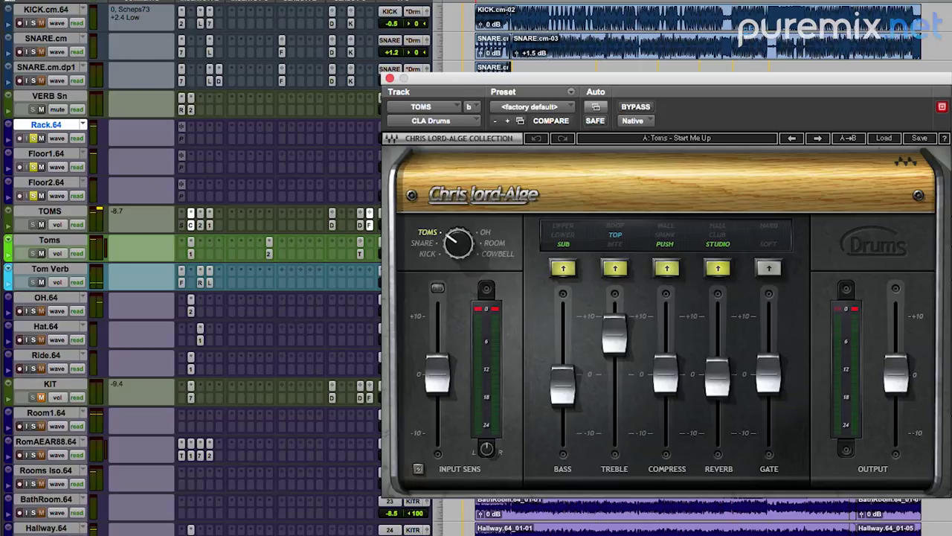
{"action": "left_click", "coordinate": [633, 108]}
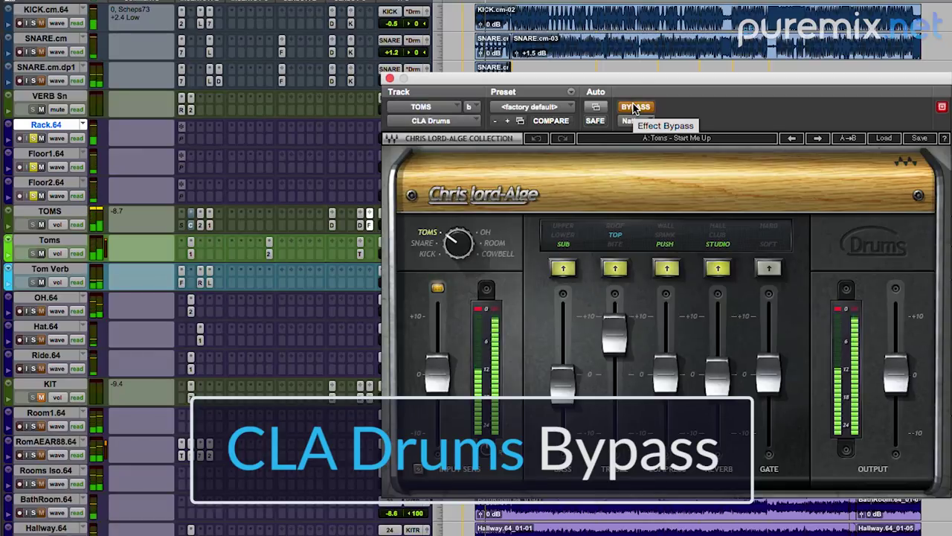
{"action": "left_click", "coordinate": [633, 107]}
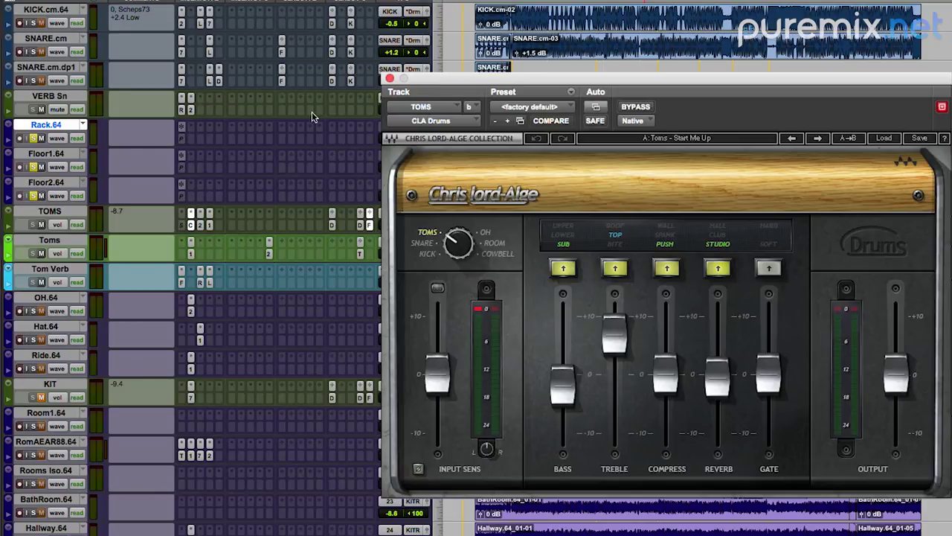
Step: Examine the FabFilter Pro-Q 2 on the TOMS track and compare the sound with PuigTec EQP1A bypassed and active
{"action": "left_click", "coordinate": [200, 213]}
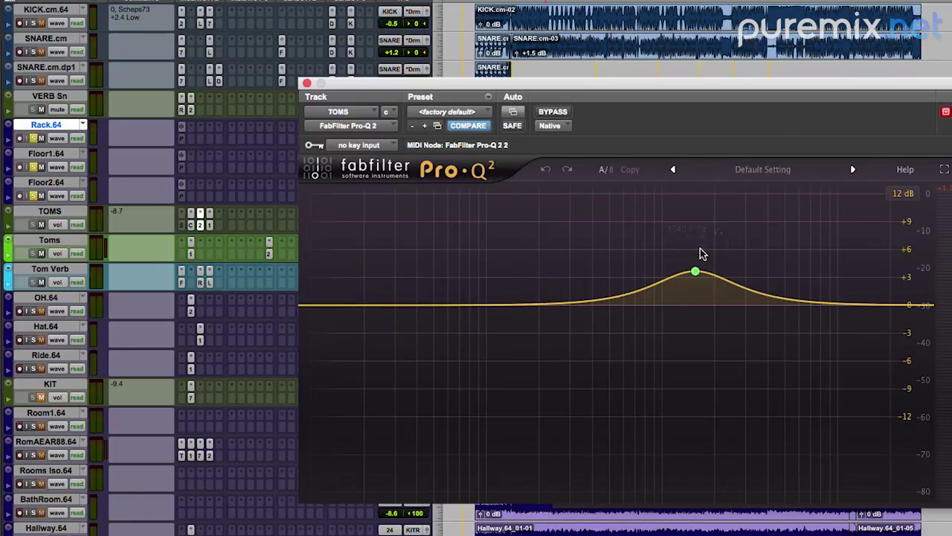
{"action": "left_click", "coordinate": [209, 224]}
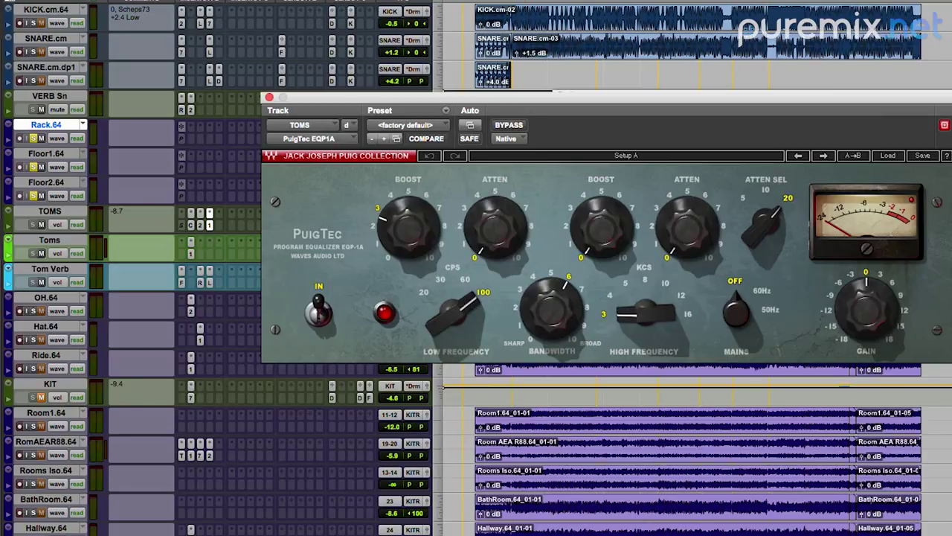
{"action": "left_click", "coordinate": [209, 226], "text": "super"}
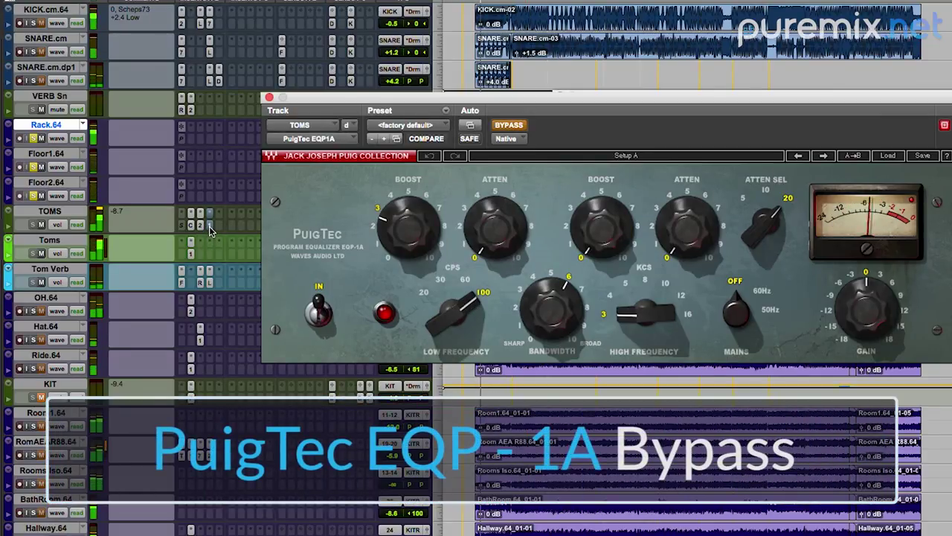
{"action": "left_click", "coordinate": [209, 226], "text": "super"}
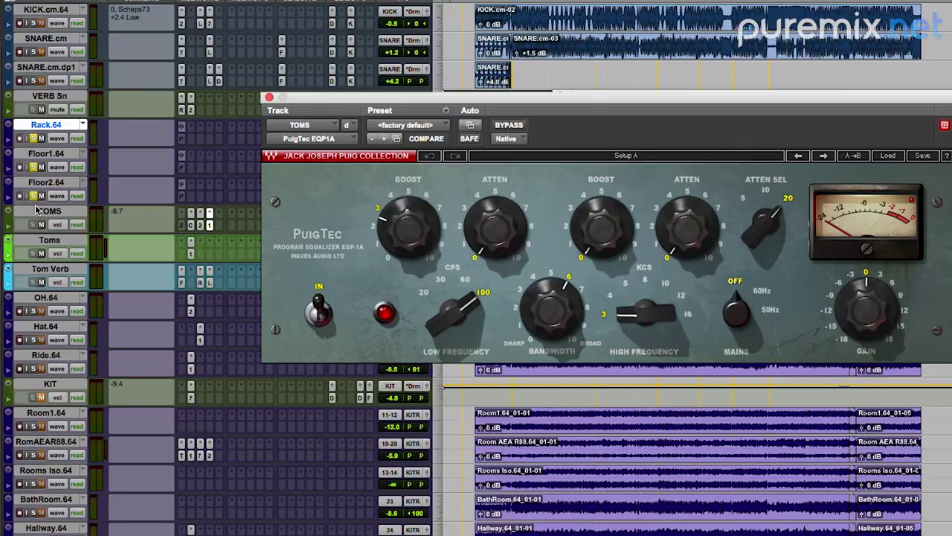
Step: Open the UAD Pultec EQP-1A on the green Toms track and compare the sound with it bypassed and active
{"action": "left_click", "coordinate": [58, 241]}
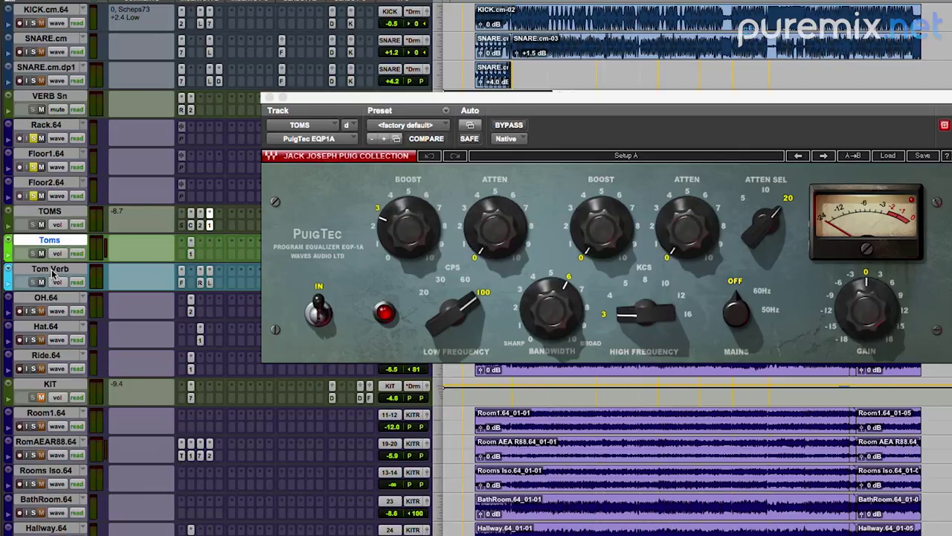
{"action": "left_click", "coordinate": [192, 253]}
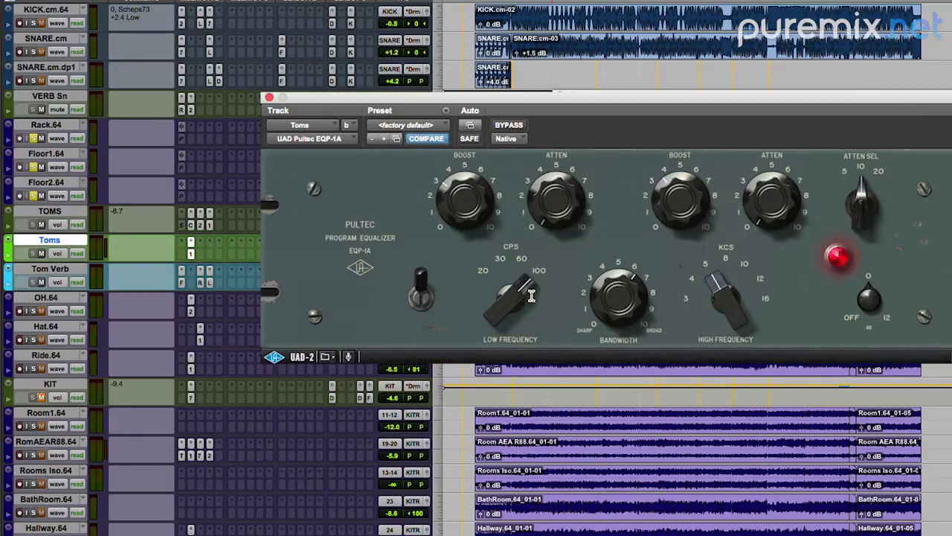
{"action": "left_click", "coordinate": [509, 126]}
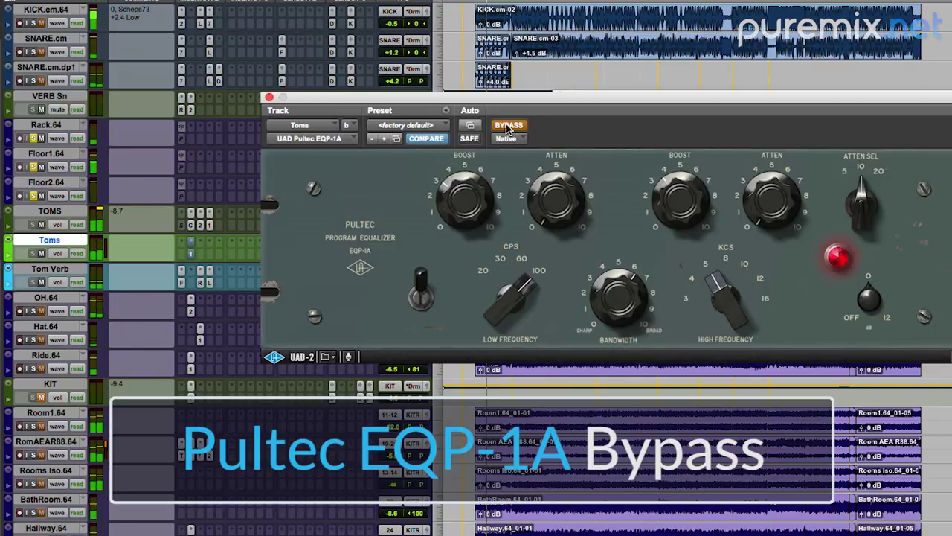
{"action": "left_click", "coordinate": [508, 126]}
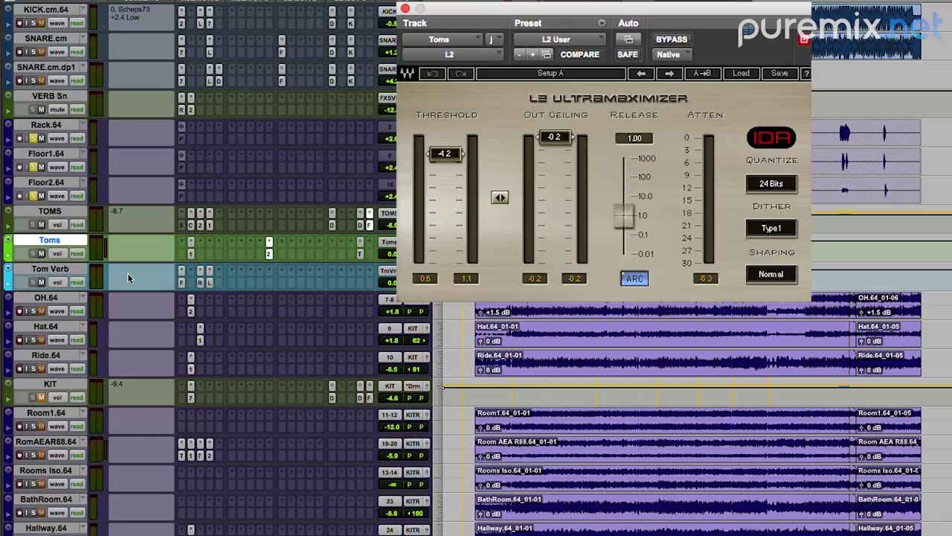
Step: Play the toms with the Tom Verb track muted, and unmute it to compare
{"action": "left_click", "coordinate": [41, 282]}
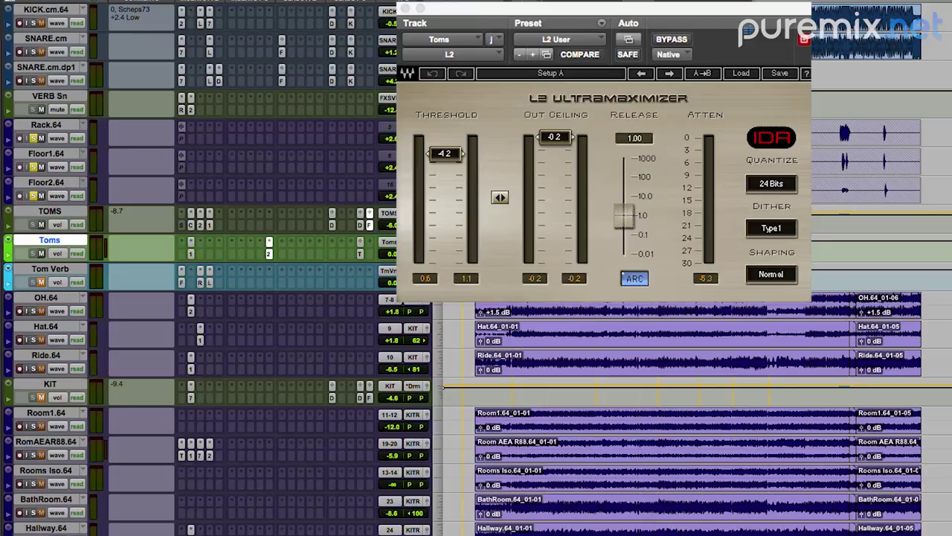
{"action": "key", "text": "space"}
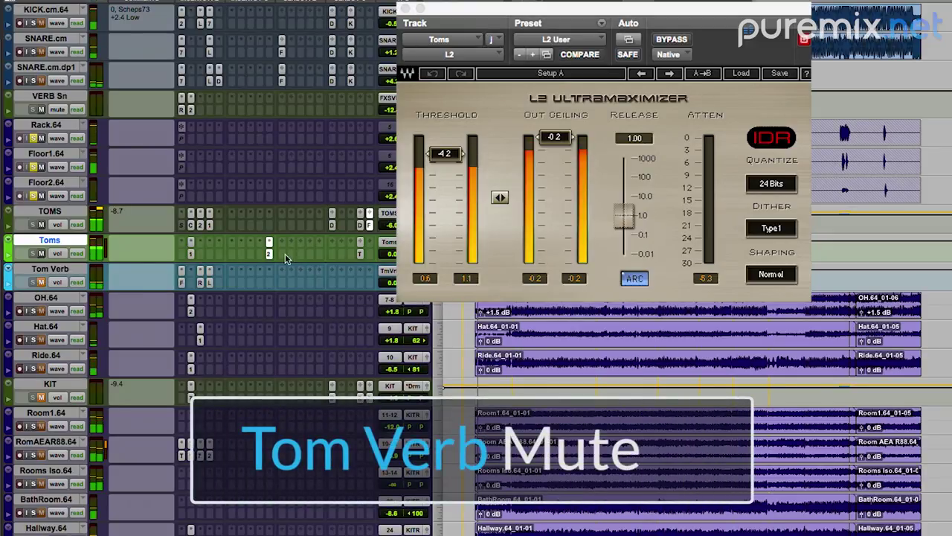
{"action": "left_click", "coordinate": [41, 282]}
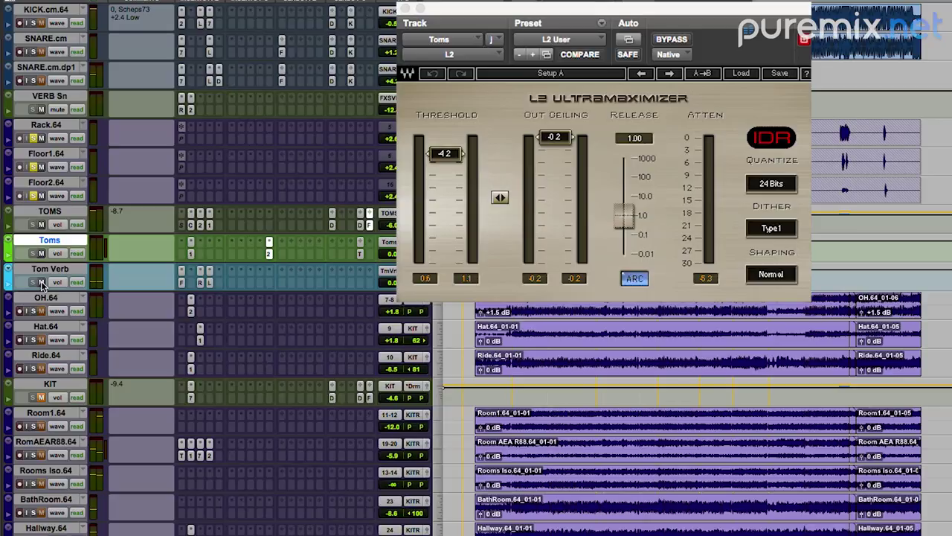
Step: Examine the ReVibe II, FilterBank F202 EQ and Little MicroShift settings on the Tom Verb track, and close the plug-in window
{"action": "left_click", "coordinate": [199, 282]}
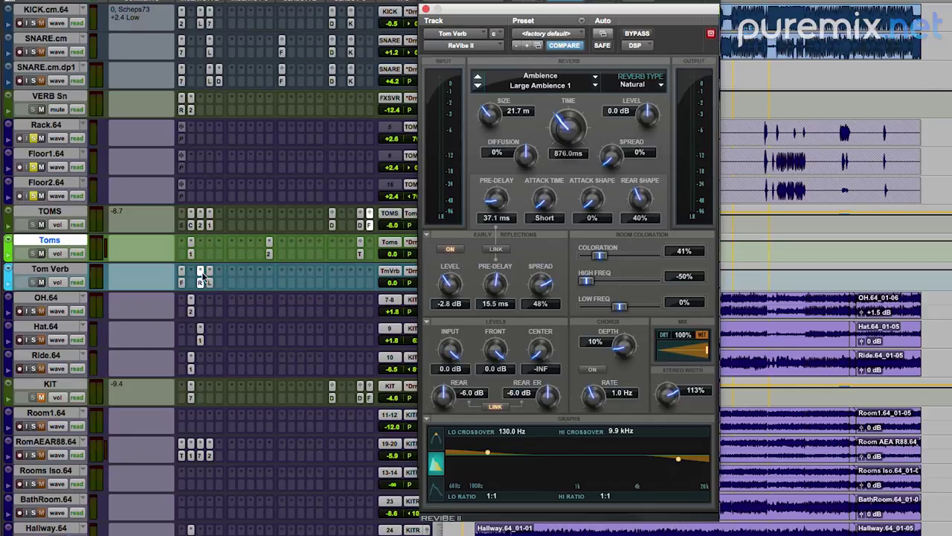
{"action": "left_click", "coordinate": [180, 287]}
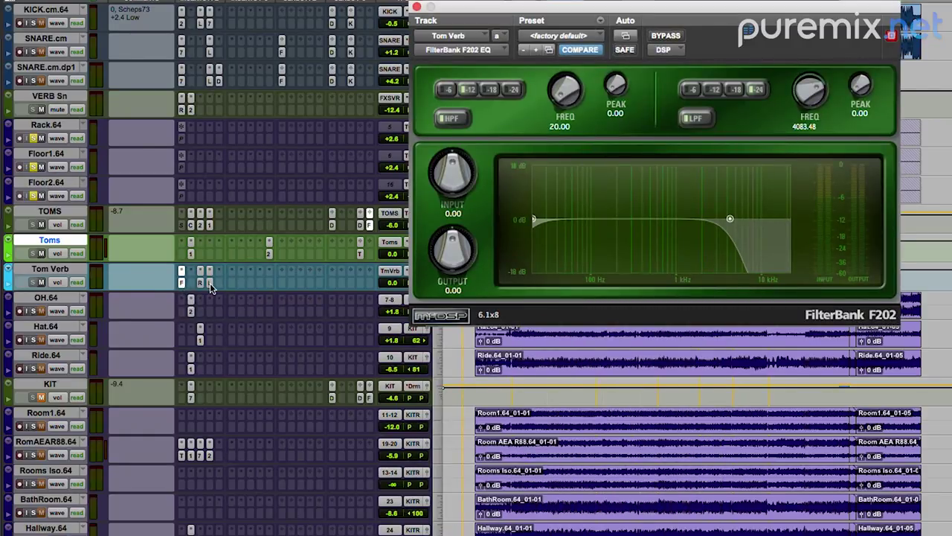
{"action": "left_click", "coordinate": [210, 282]}
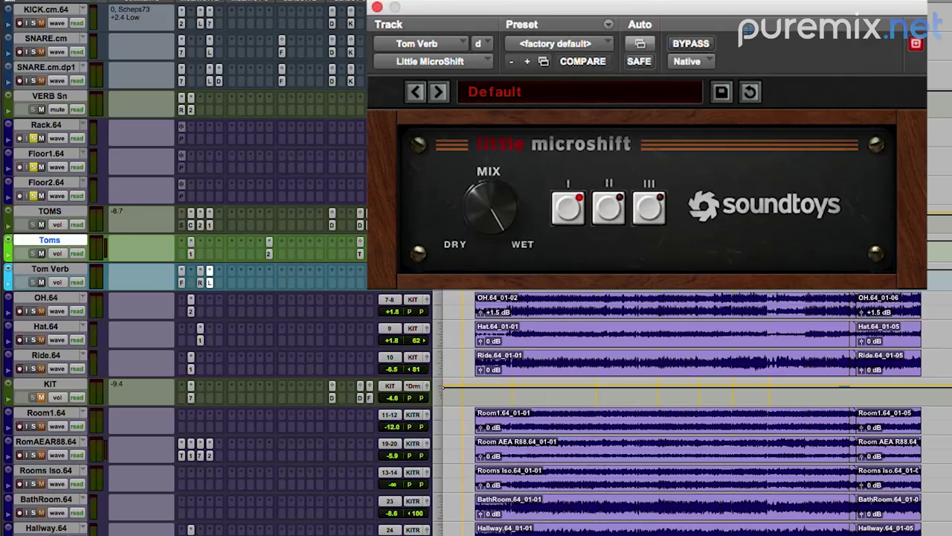
{"action": "left_click", "coordinate": [378, 8]}
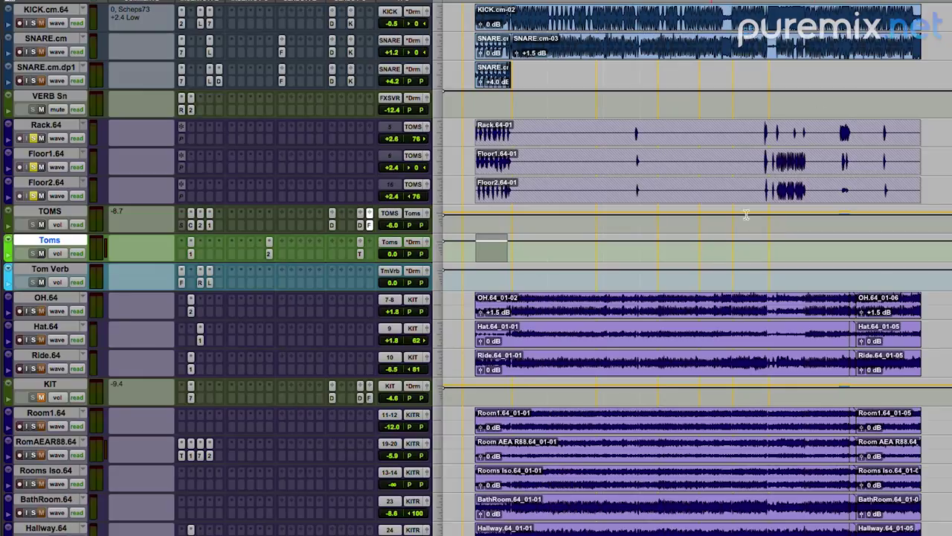
Step: Audition the dense floor tom section on Floor1.64 while muting and unmuting the Tom Verb track
{"action": "left_click", "coordinate": [775, 160]}
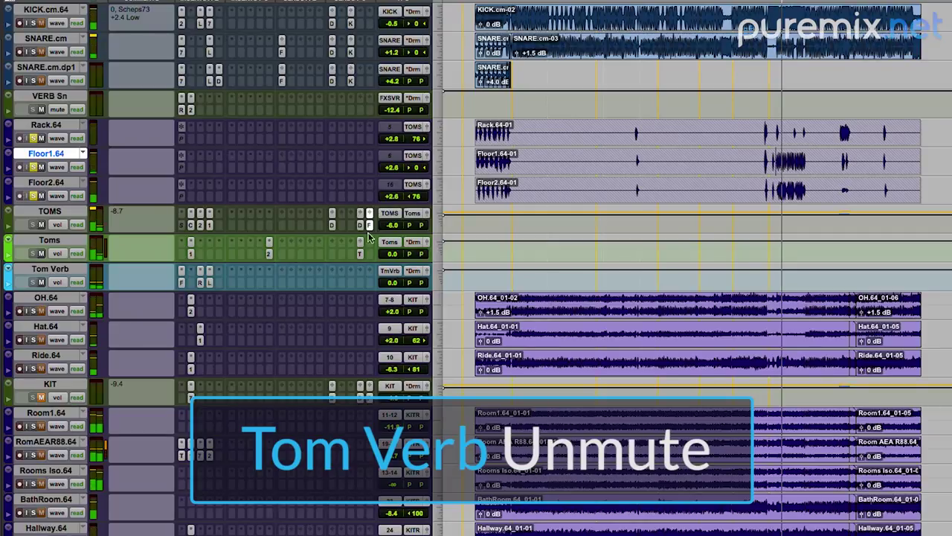
{"action": "left_click", "coordinate": [42, 283]}
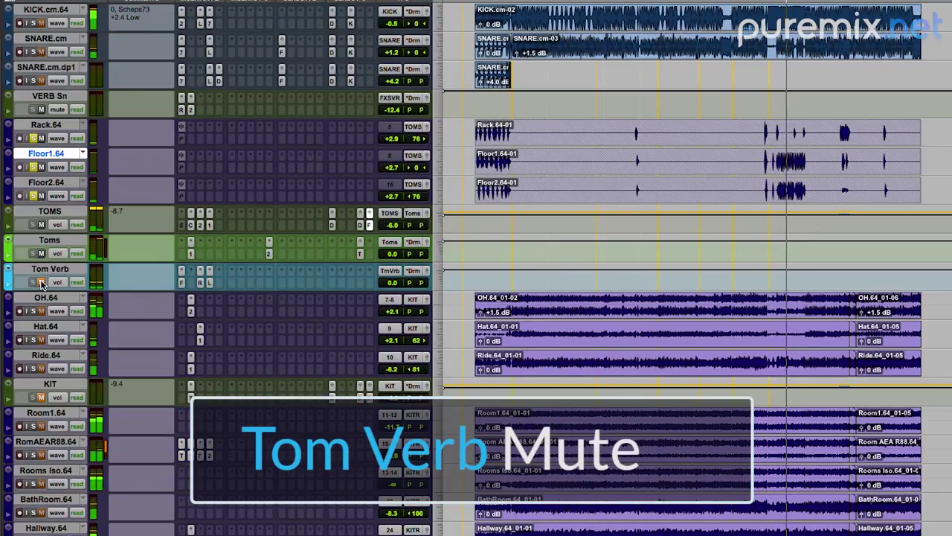
{"action": "left_click", "coordinate": [42, 283]}
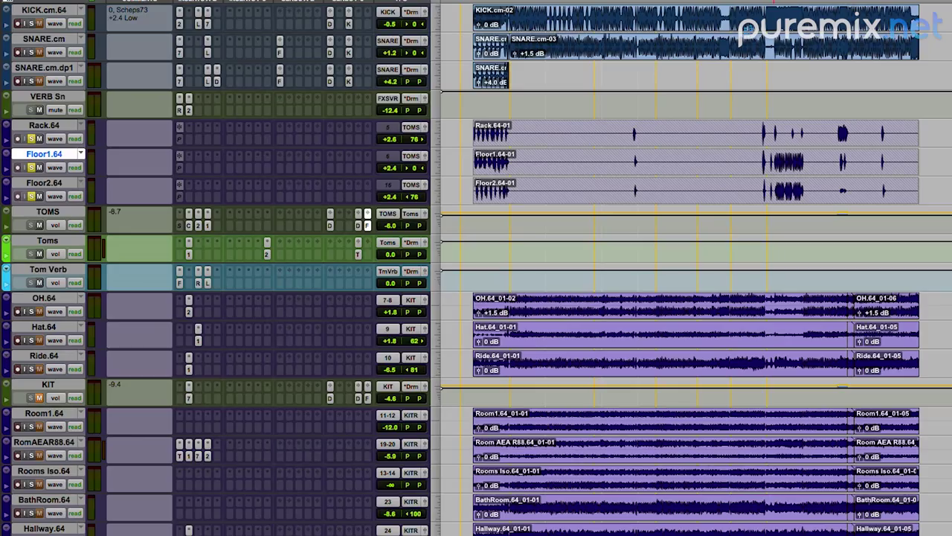
Step: Clear the solos on the Rack.64, Floor1.64 and Floor2.64 tracks
{"action": "left_click", "coordinate": [33, 198], "text": "alt"}
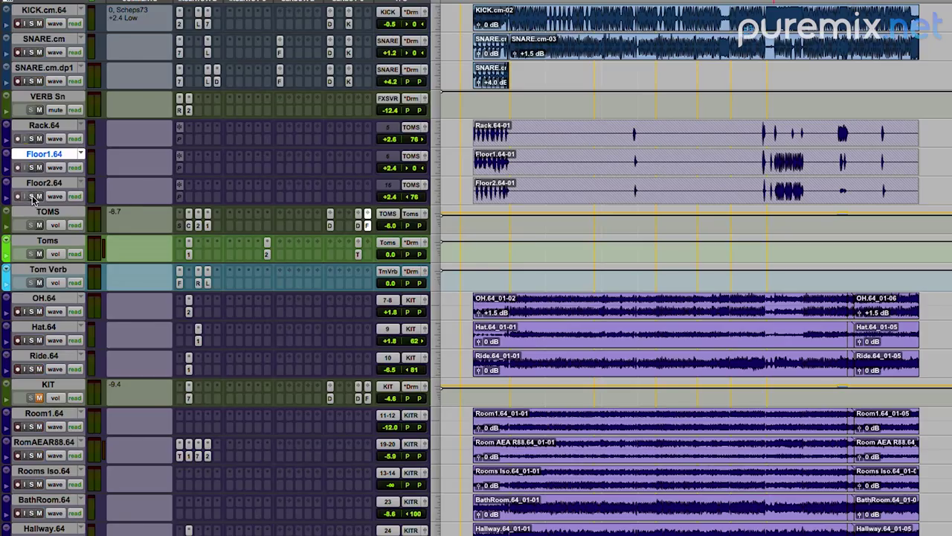